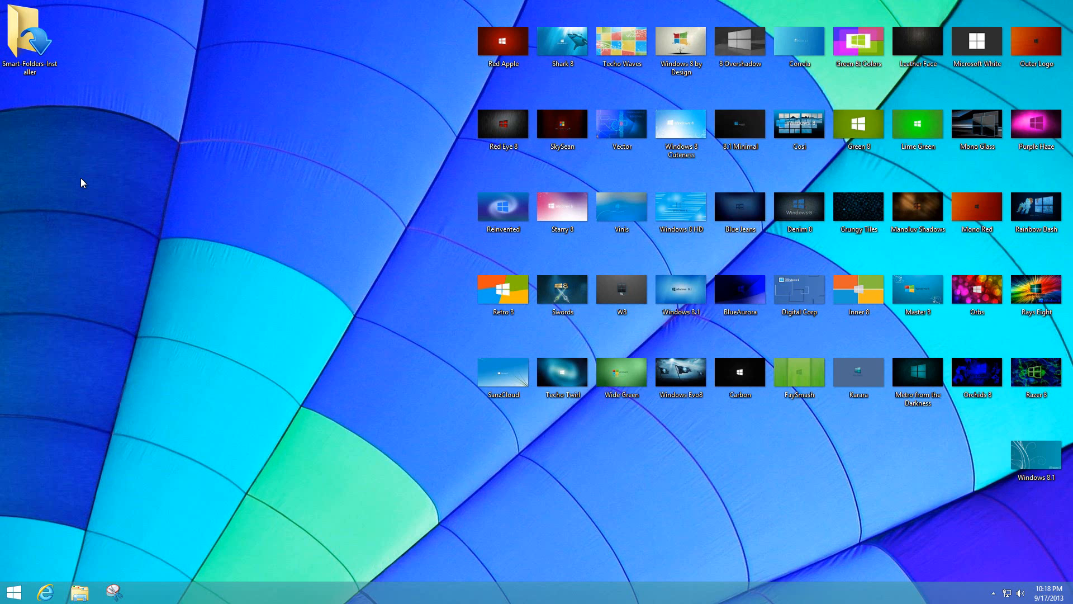
Step: Run Smart-Folders-Installer from the desktop, install the extension, dismiss 'Installed!' and close its window
left_click(32, 38)
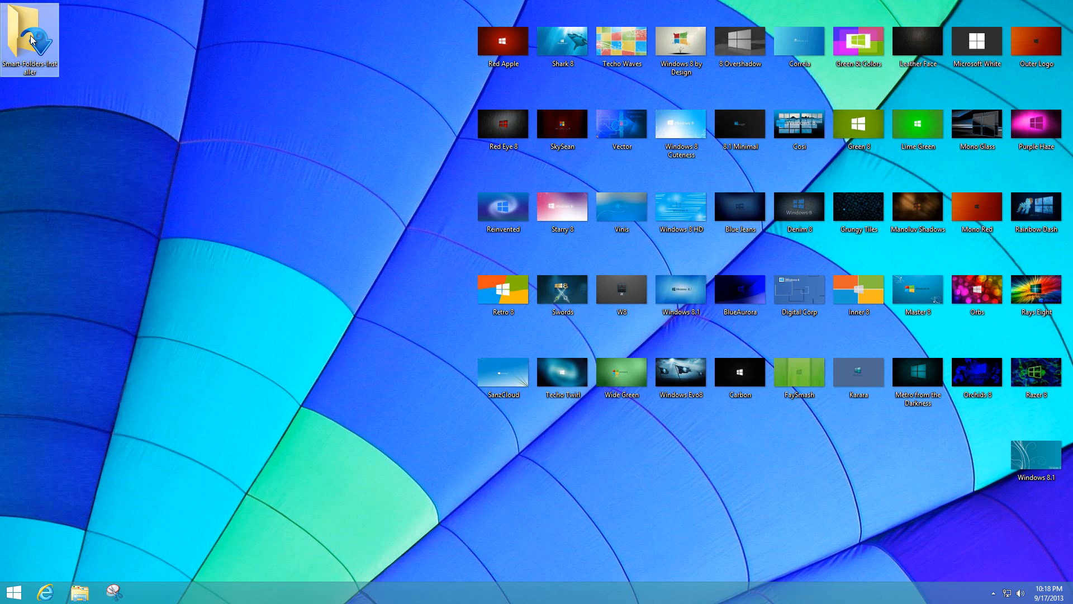
double_click(32, 37)
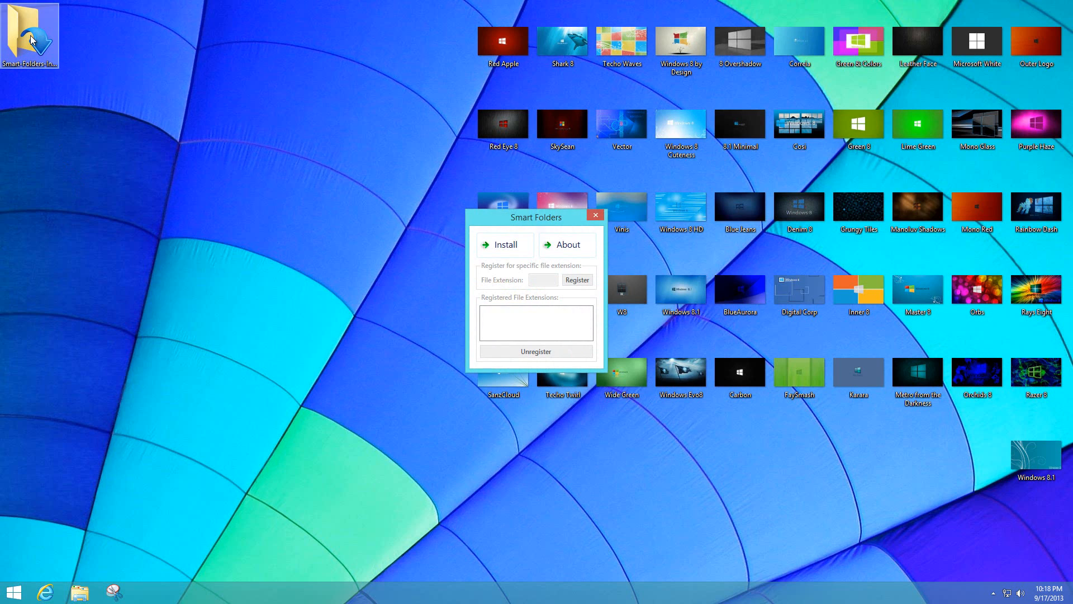
left_click(504, 249)
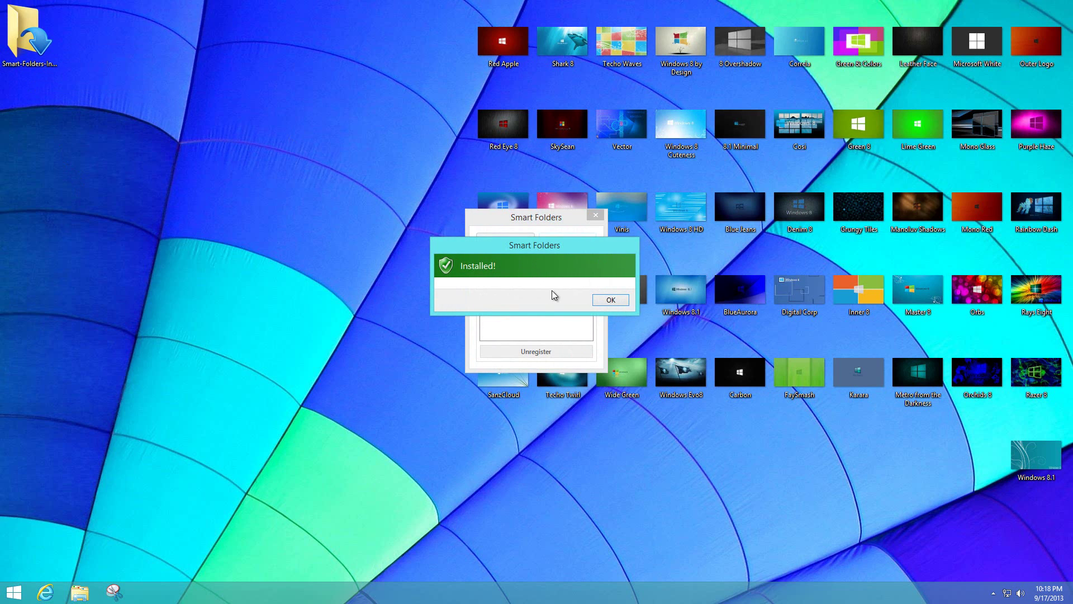
left_click(606, 300)
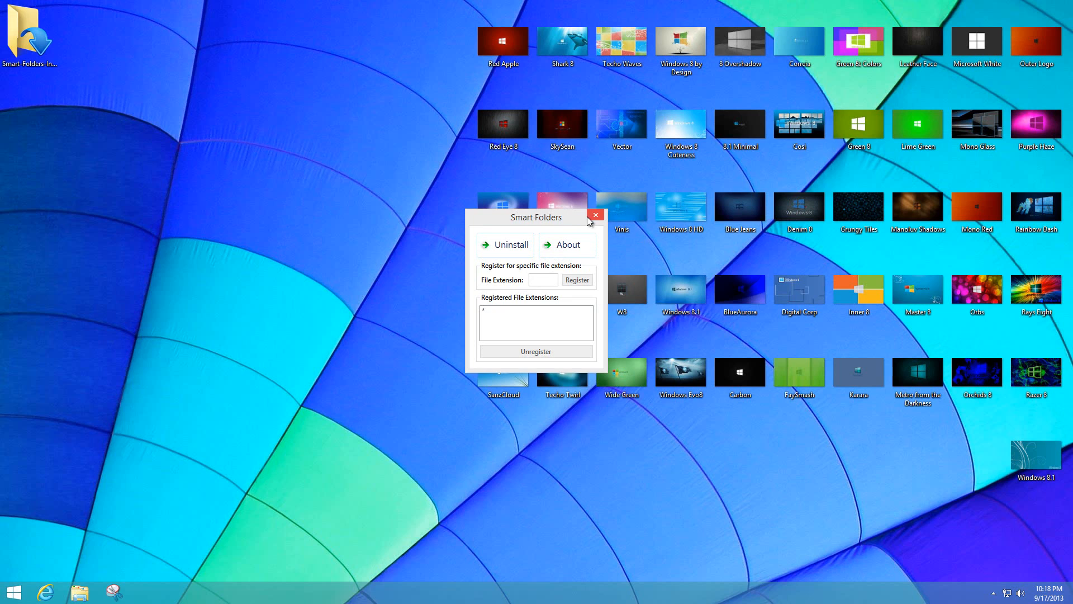
left_click(596, 216)
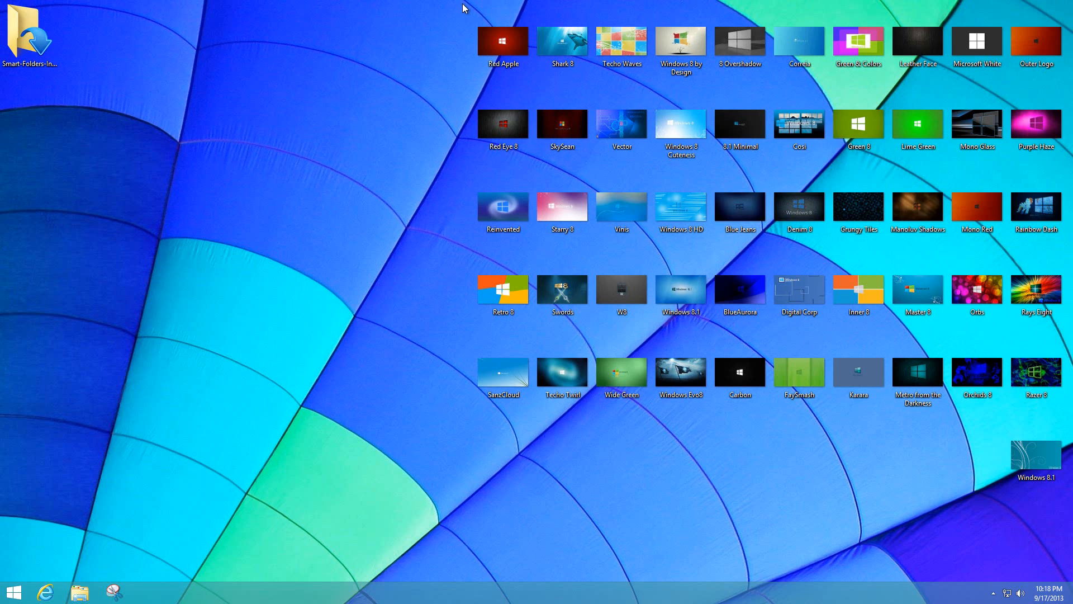
Step: Select every wallpaper icon on the desktop and drop them onto another to form 'Folder 1'
mouse_move(442, 35)
left_mouse_down()
mouse_move(1048, 243)
mouse_move(1048, 394)
left_mouse_up()
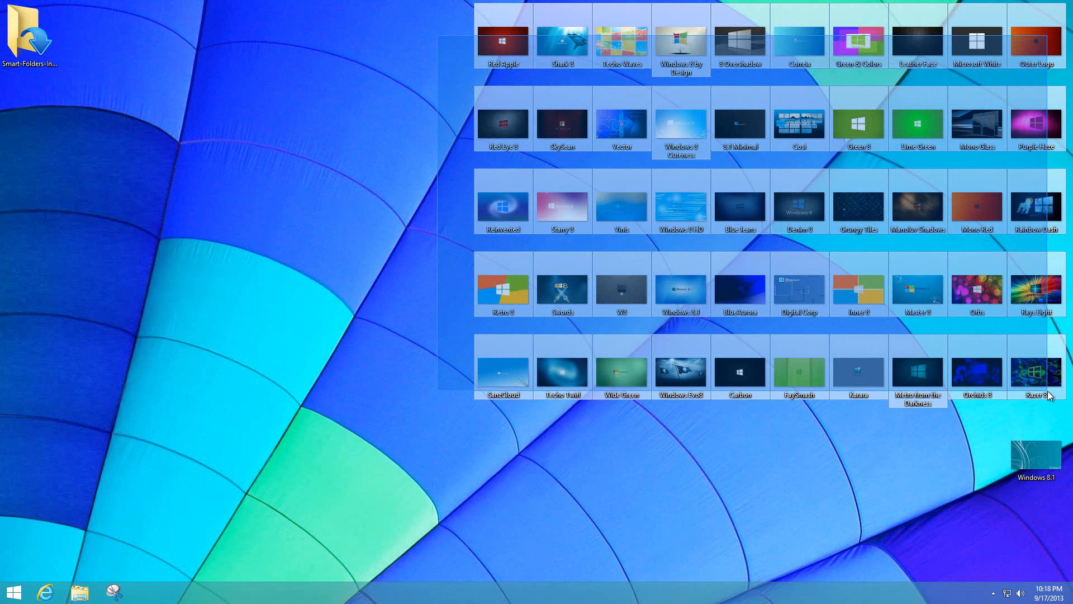
left_click_drag(1050, 395, 1050, 395)
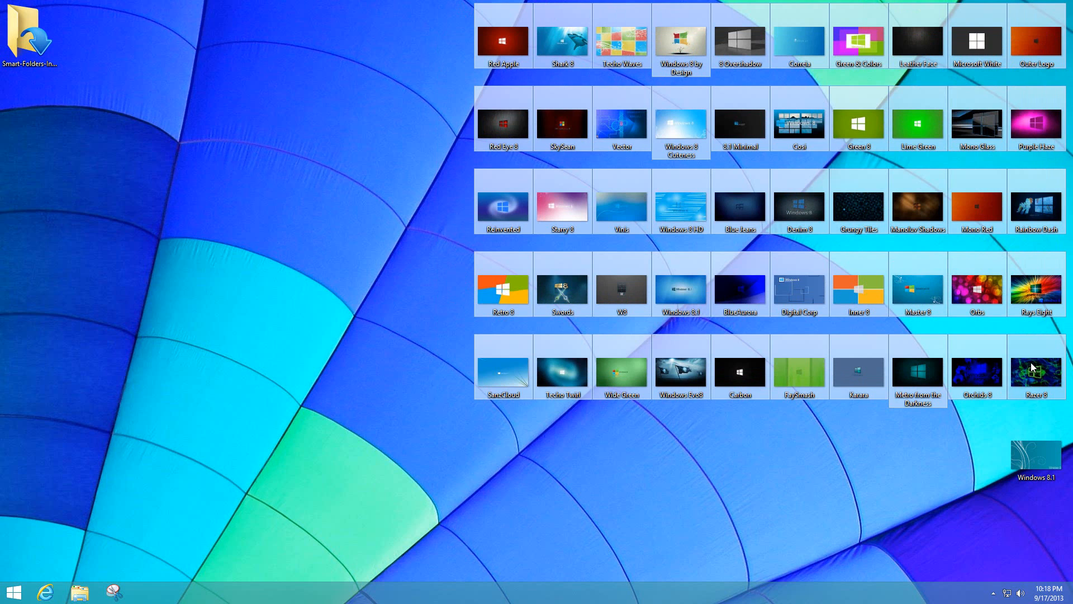
mouse_move(1034, 369)
left_mouse_down()
mouse_move(993, 439)
mouse_move(1039, 459)
left_mouse_up()
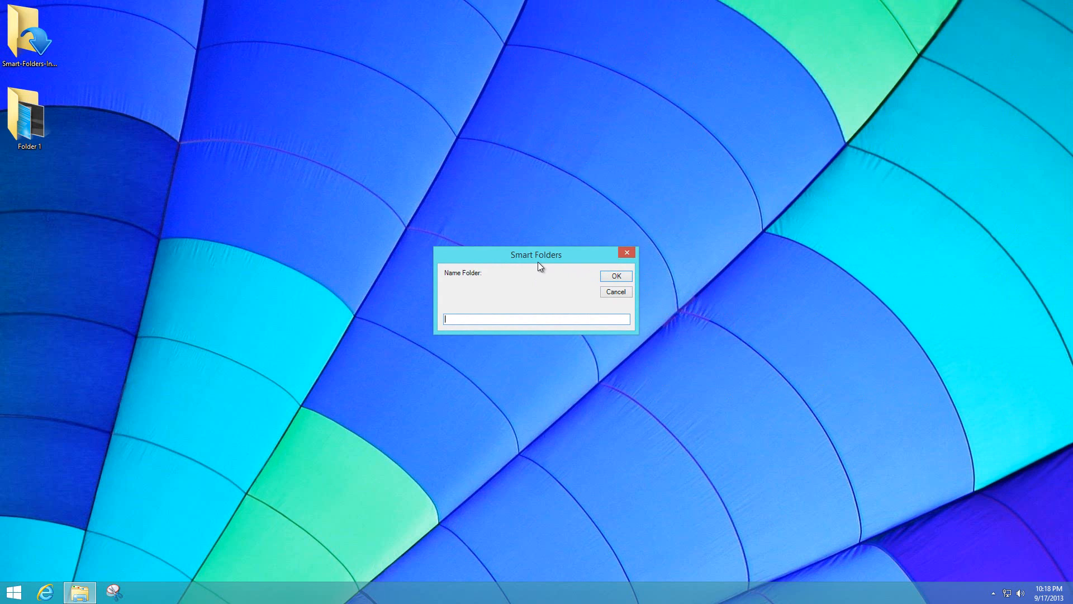
type("Wall")
type("papers for Windows 8")
Step: Confirm the folder name 'Wallpapers for Windows 8' in the Name Folder prompt
key("Return")
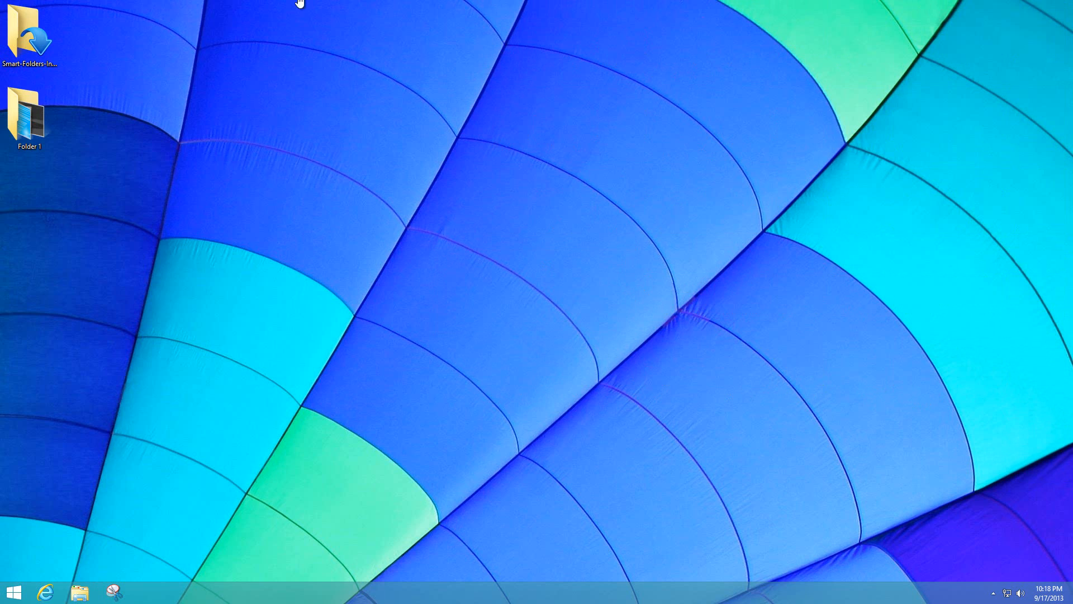
Step: View the folder's wallpapers as extra large icons, select BlueAurora, then close Explorer
double_click(35, 126)
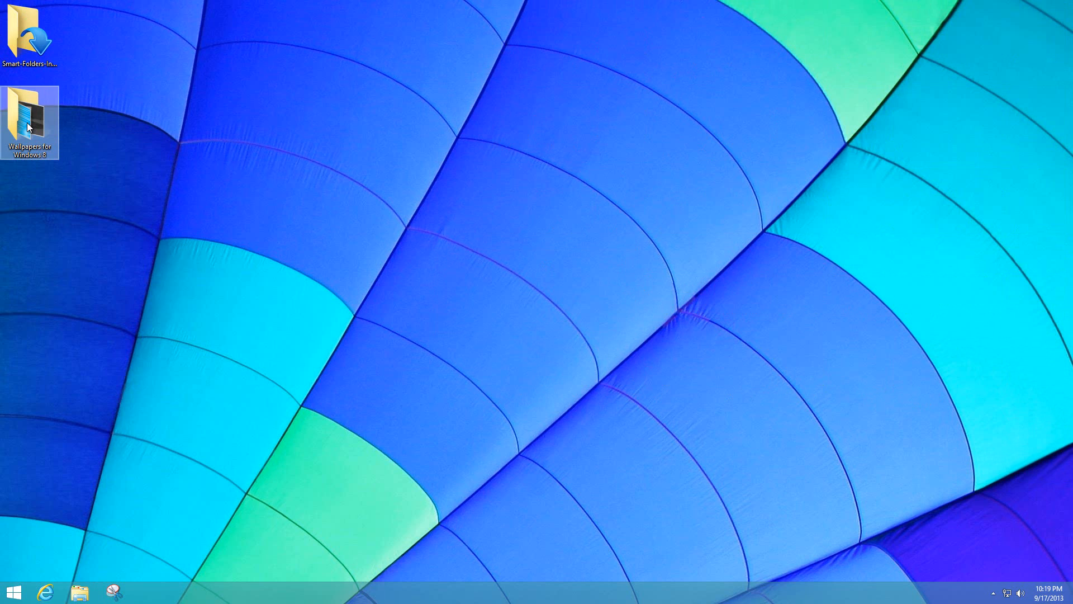
left_click(132, 35)
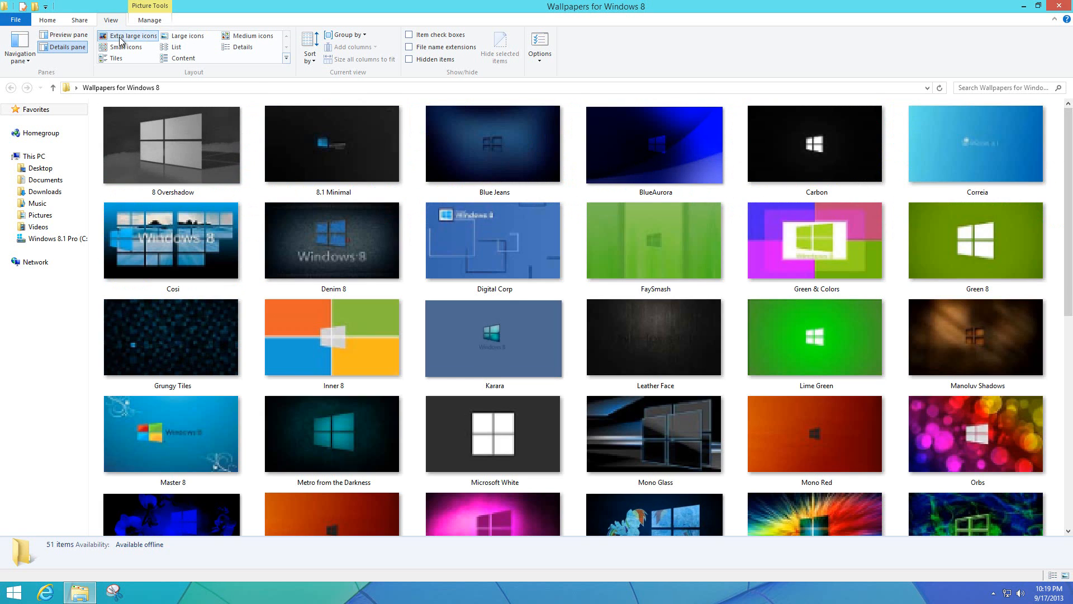
left_click(633, 193)
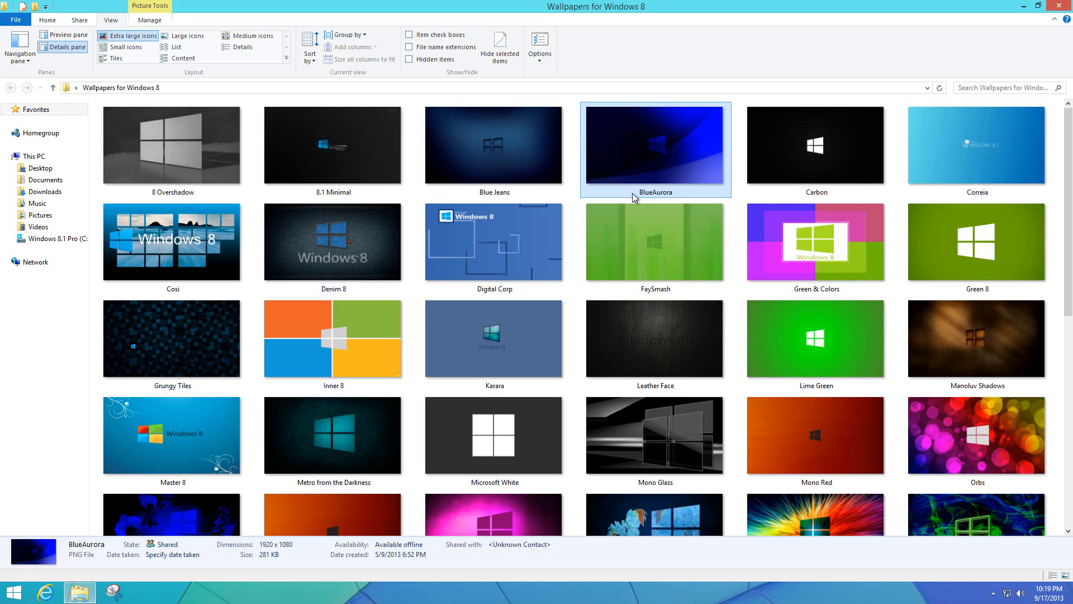
left_click(1059, 8)
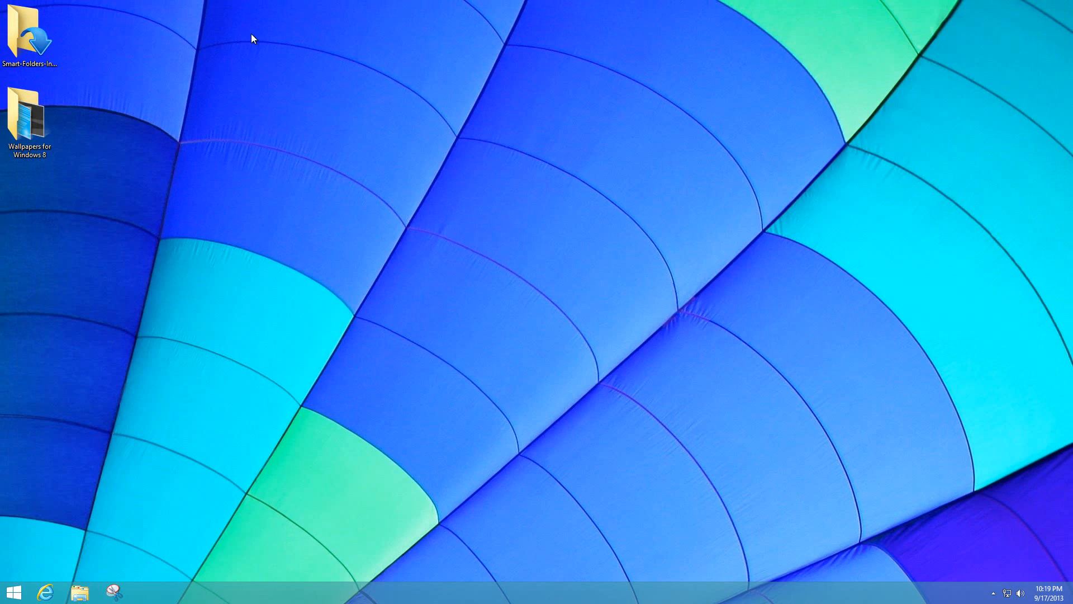
Step: Move all wallpapers from the folder back onto the desktop and close Explorer
double_click(29, 126)
key("ctrl+a")
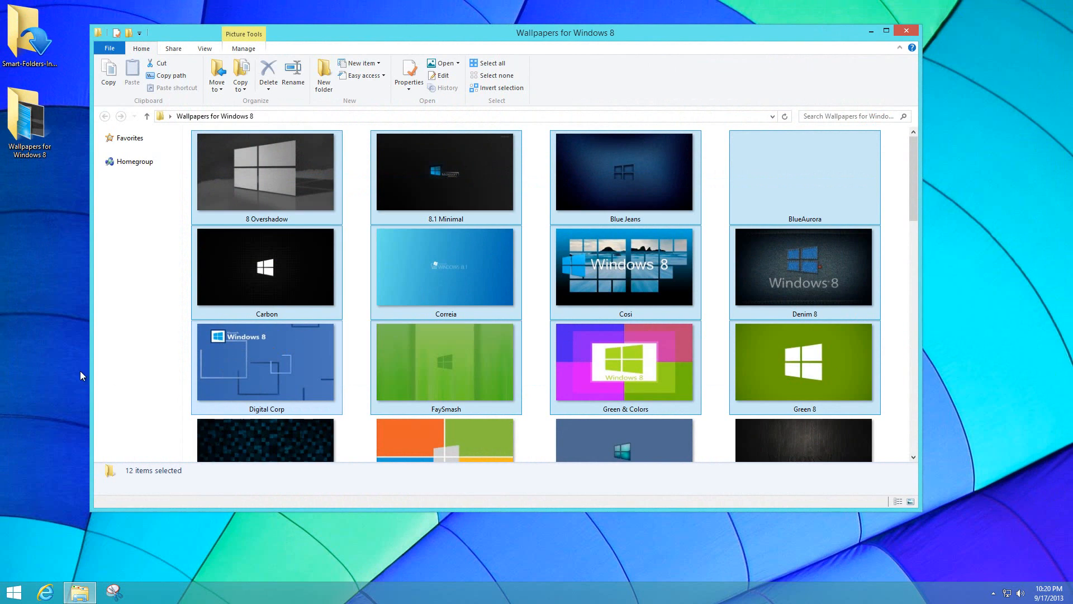
left_click_drag(300, 336, 27, 349)
left_click(908, 33)
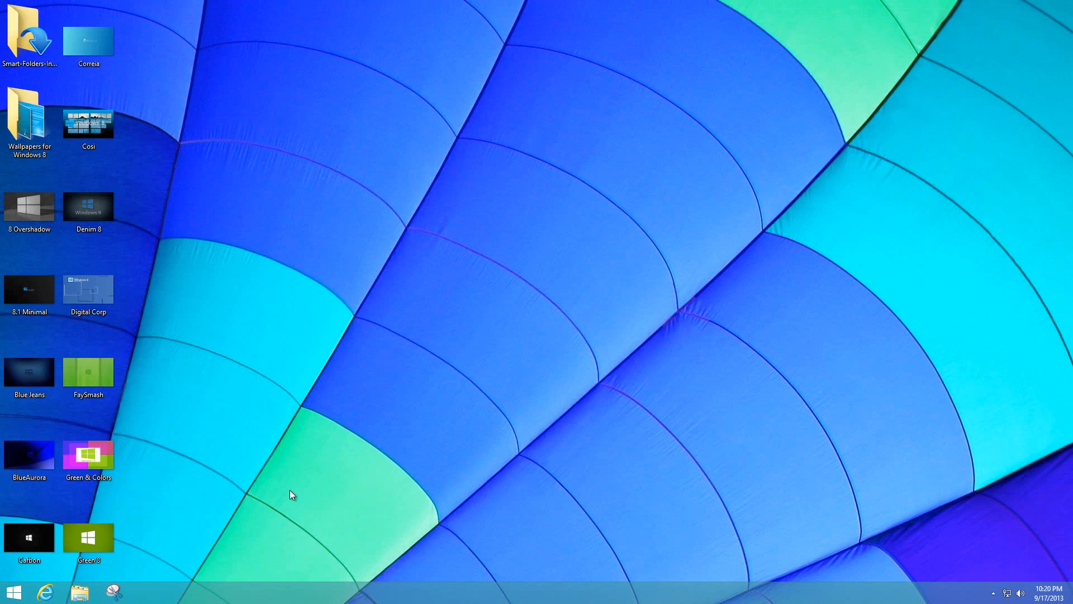
Step: Ctrl-select several desktop wallpapers and drop them onto Correia to form a new folder
left_click(157, 486)
left_click(29, 369, "ctrl")
left_click(89, 286, "ctrl")
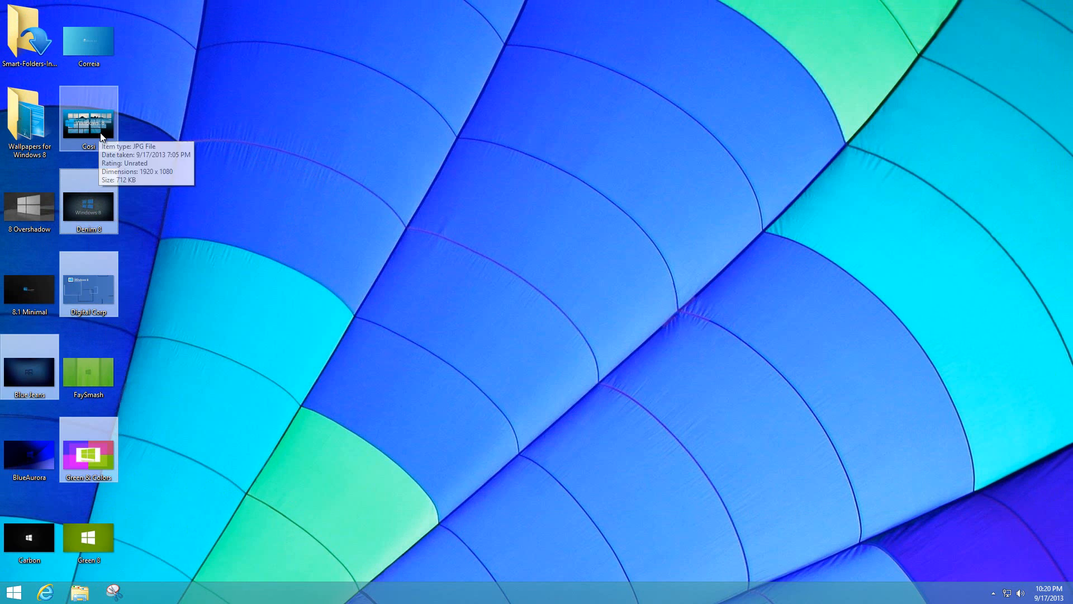
left_click(88, 209, "ctrl")
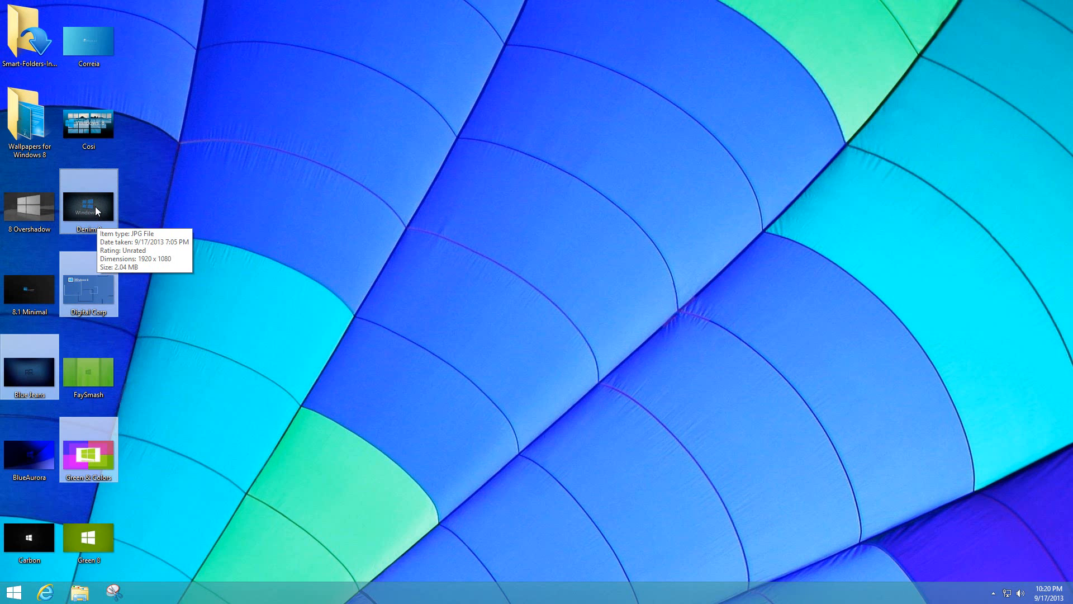
mouse_move(95, 206)
left_mouse_down()
mouse_move(98, 35)
mouse_move(89, 39)
left_mouse_up()
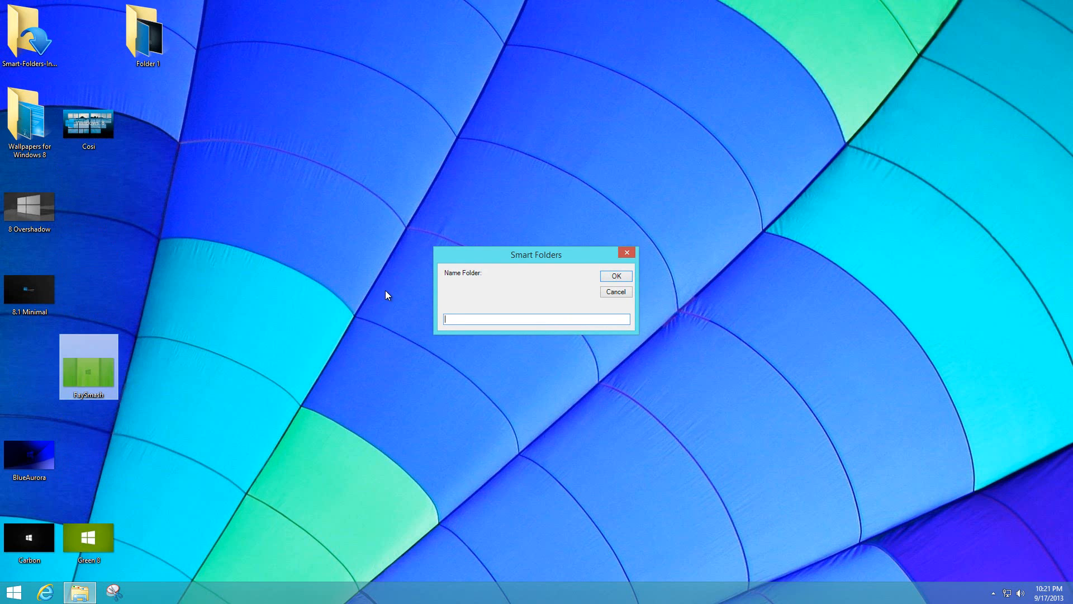
type("Win")
type("dows 8 wallpape")
type("r 2")
Step: Confirm the second folder's name 'Windows 8 wallpaper 2' in the Name Folder prompt
key("Return")
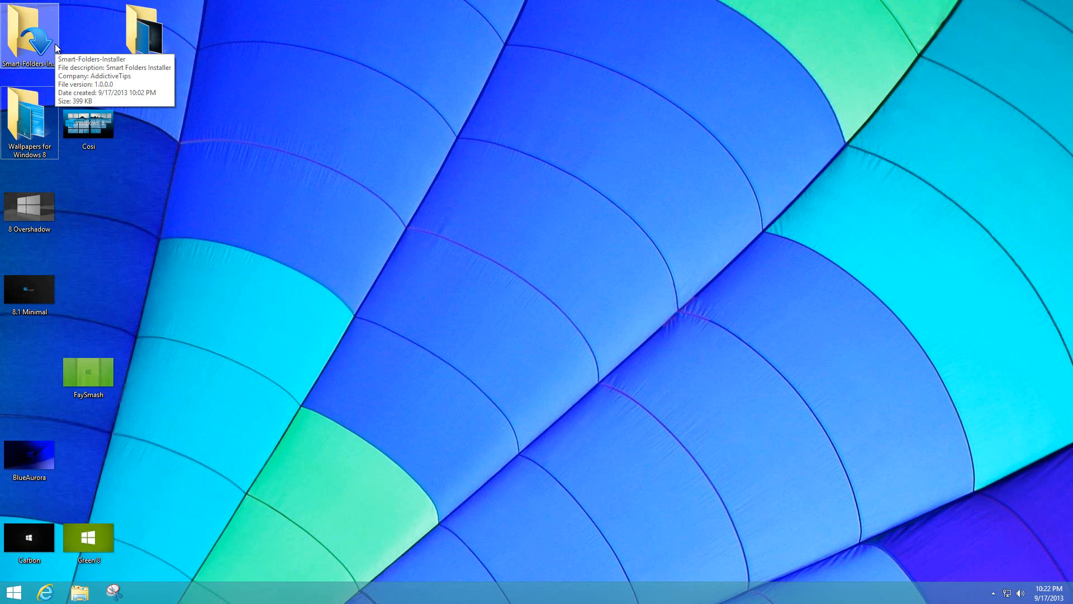
Step: Run Smart-Folders-Installer again, uninstall the extension and dismiss the 'Uninstalled!' message
double_click(38, 46)
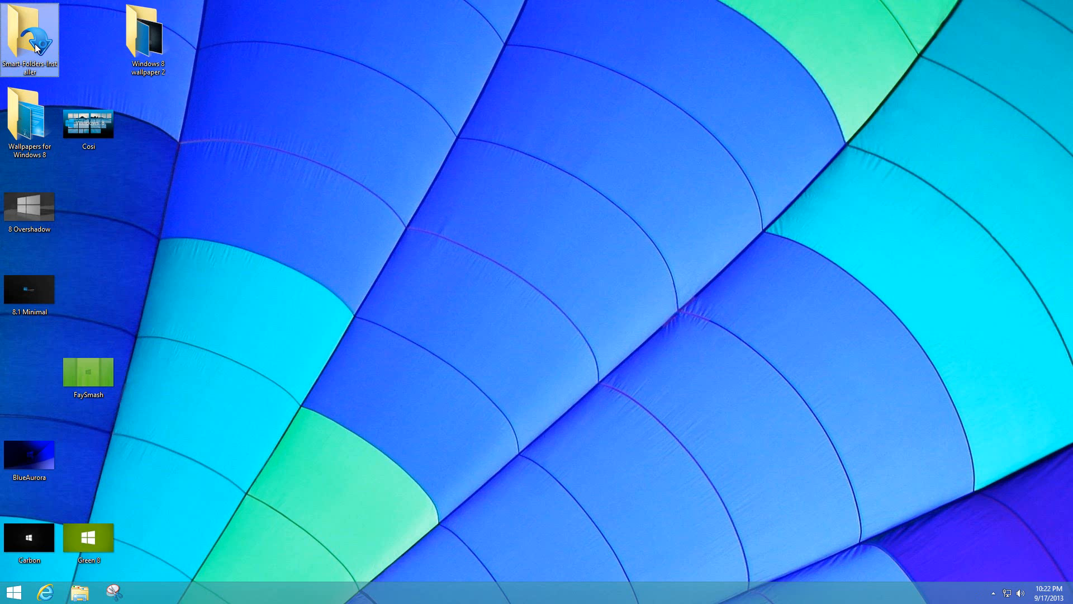
left_click(506, 244)
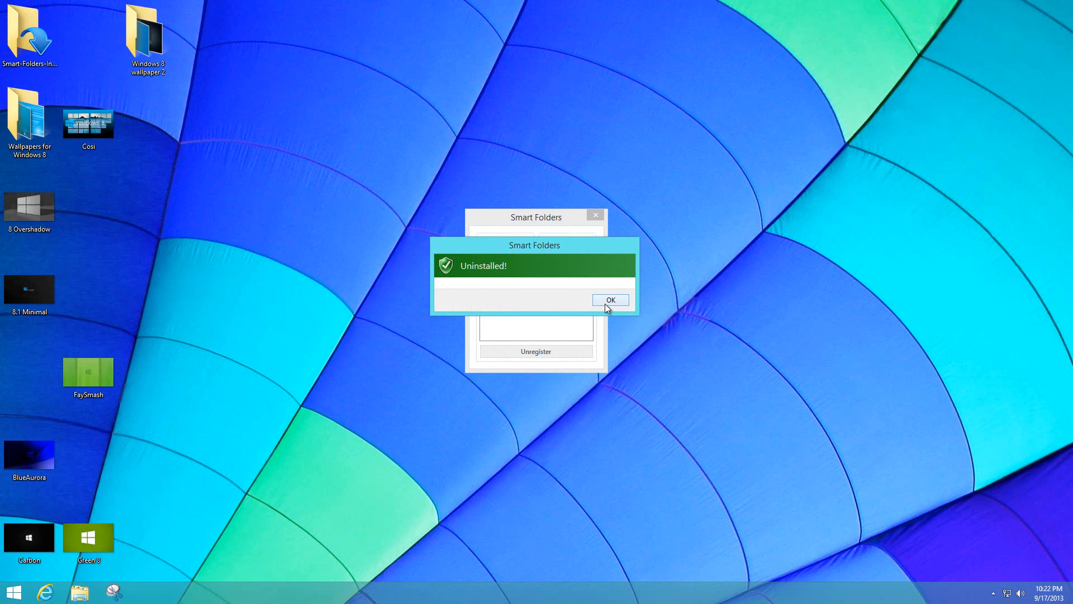
left_click(607, 302)
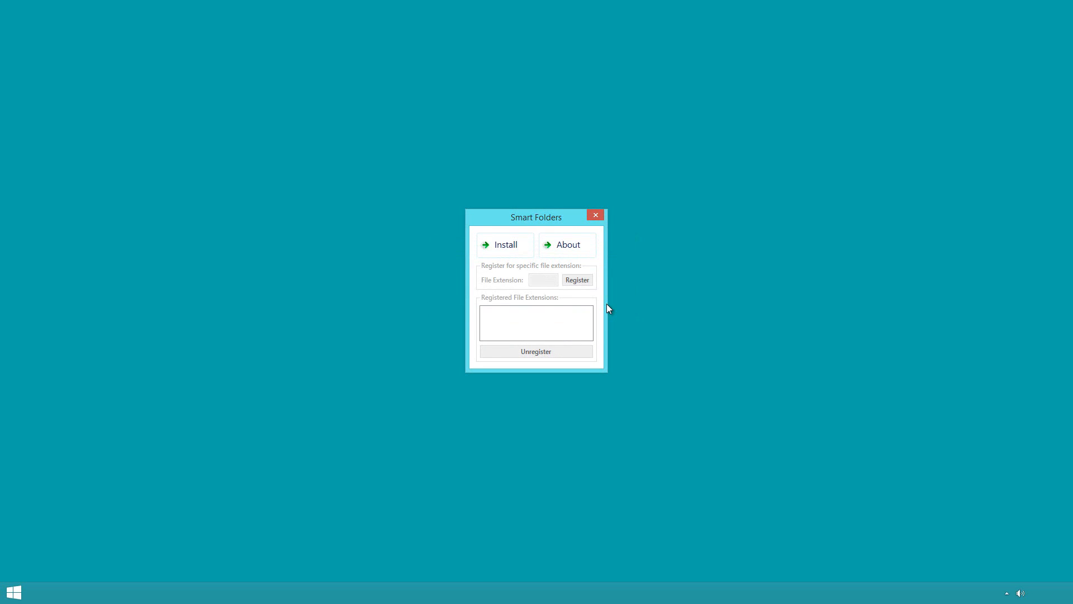